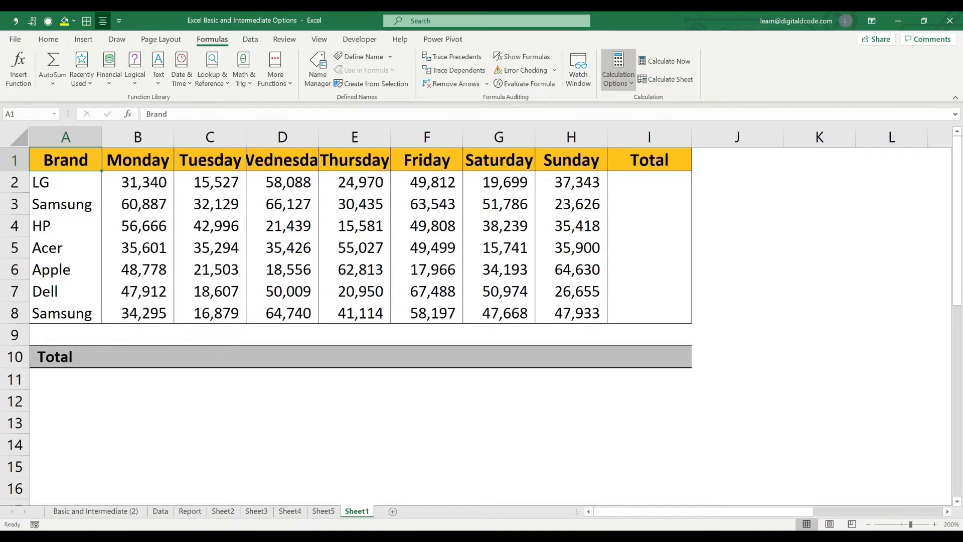
# Check the available calculation options and fit the Wednesday column's width to its heading
pyautogui.click(617, 71)
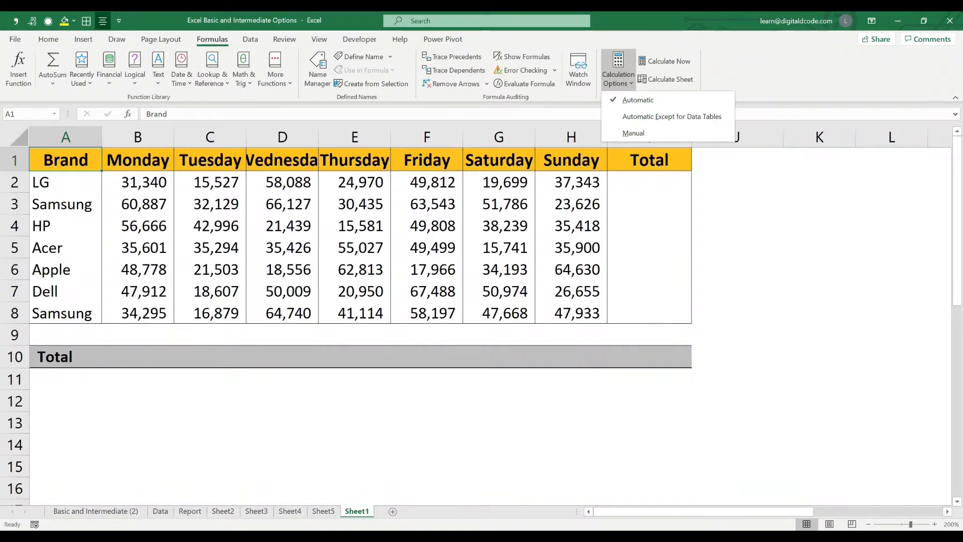
pyautogui.press('Escape')
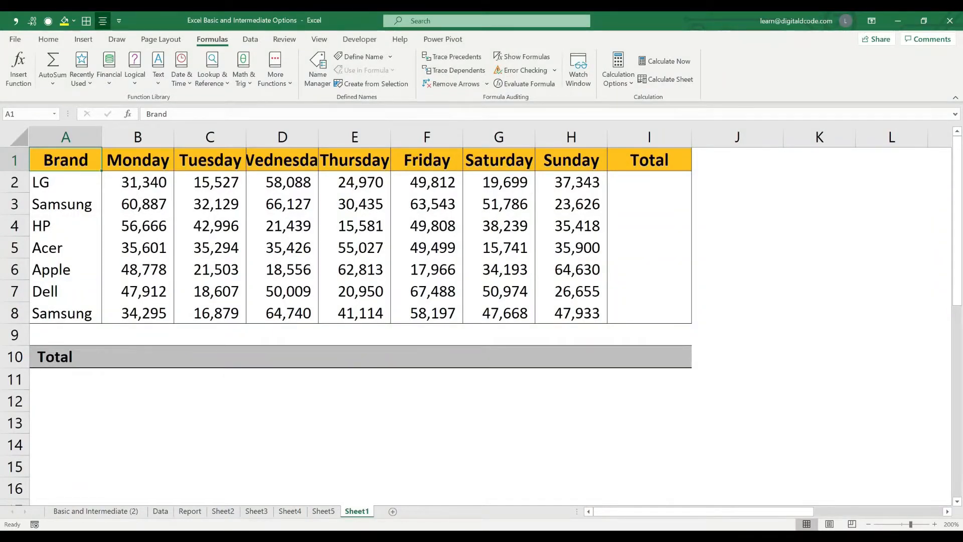
pyautogui.doubleClick(318, 137)
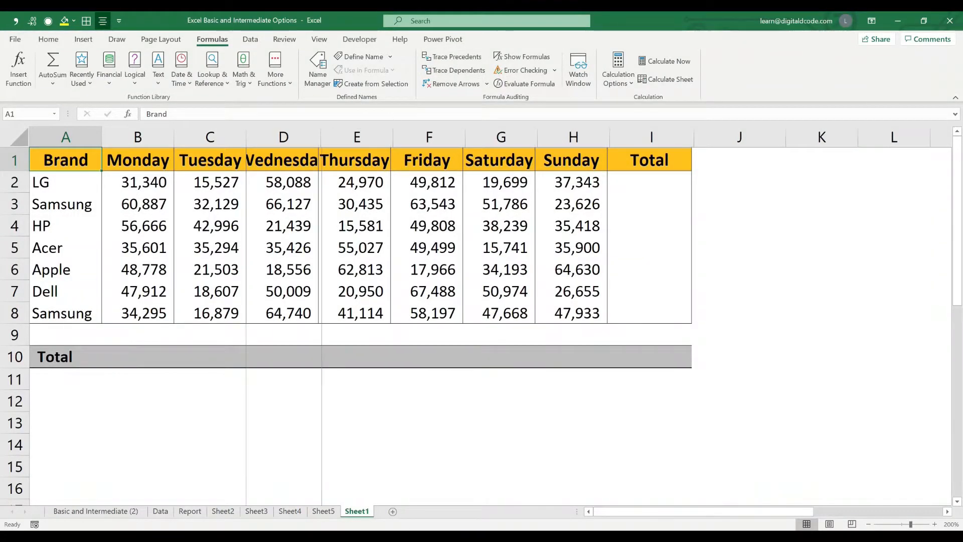
# Total LG's Monday-to-Sunday sales in I2 with =SUM(B2:H2)
pyautogui.click(662, 182)
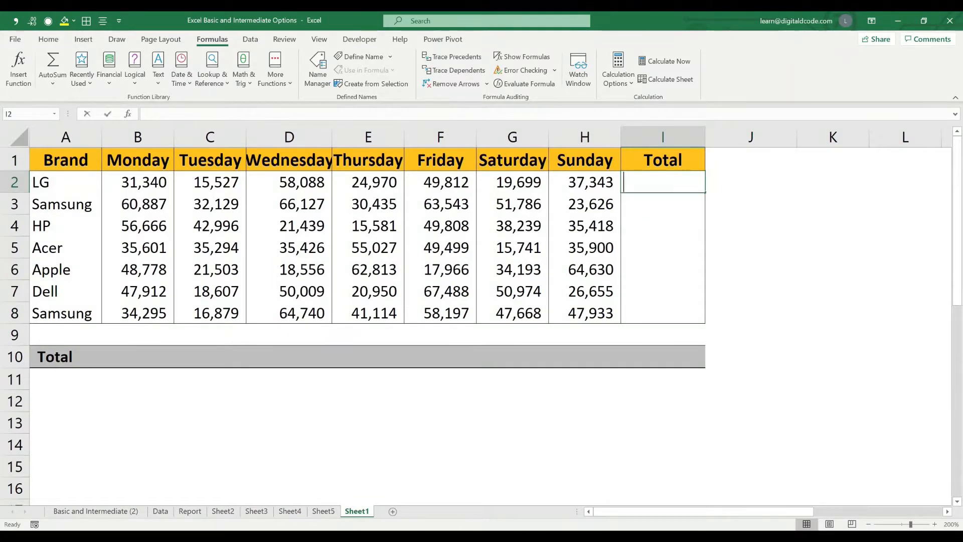
pyautogui.write('=sum')
pyautogui.press('Tab')
pyautogui.moveTo(587, 183); pyautogui.dragTo(108, 193)
pyautogui.press('Return')
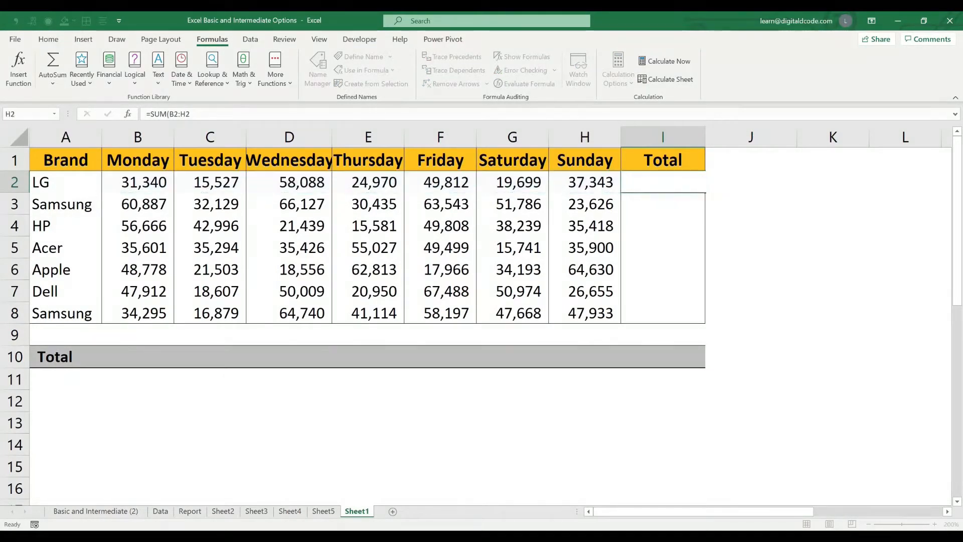
pyautogui.click(663, 182)
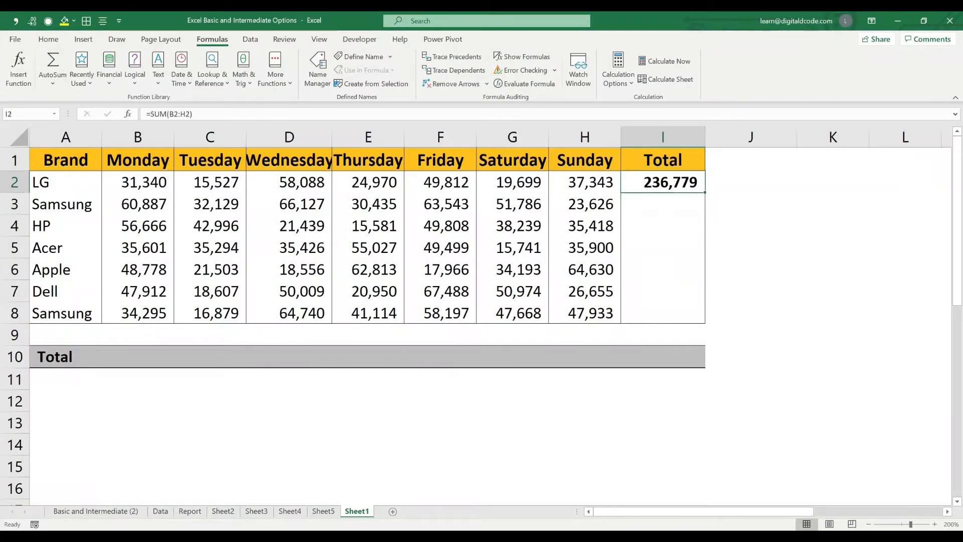
# Copy the total formula from I2 down through the Dell row in I7
pyautogui.hotkey('ctrl', 'c')
pyautogui.hotkey('shift', 'Down')
pyautogui.hotkey('shift', 'Down')
pyautogui.hotkey('shift', 'Down')
pyautogui.hotkey('shift', 'Down')
pyautogui.hotkey('shift', 'Down')
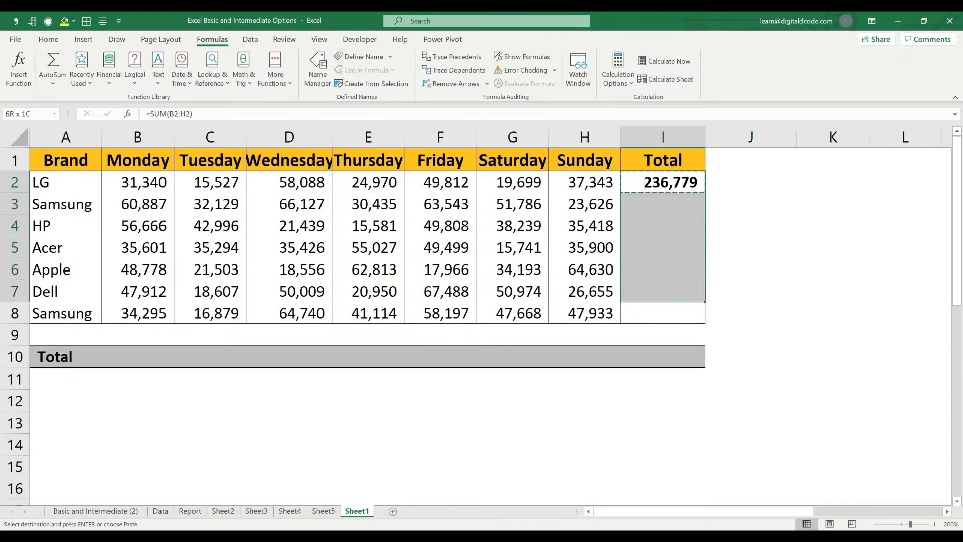
pyautogui.press('Return')
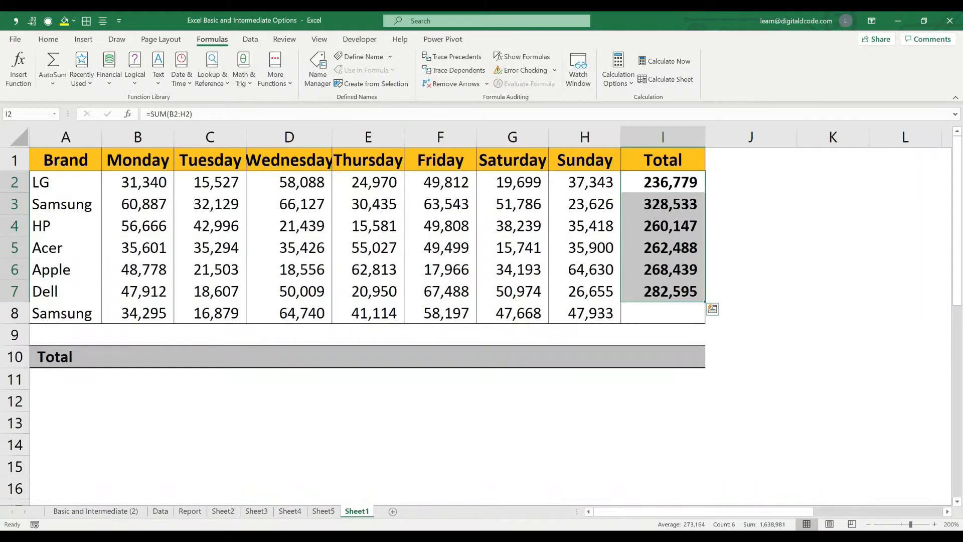
# Clear the totals in I2:I7
pyautogui.press('Delete')
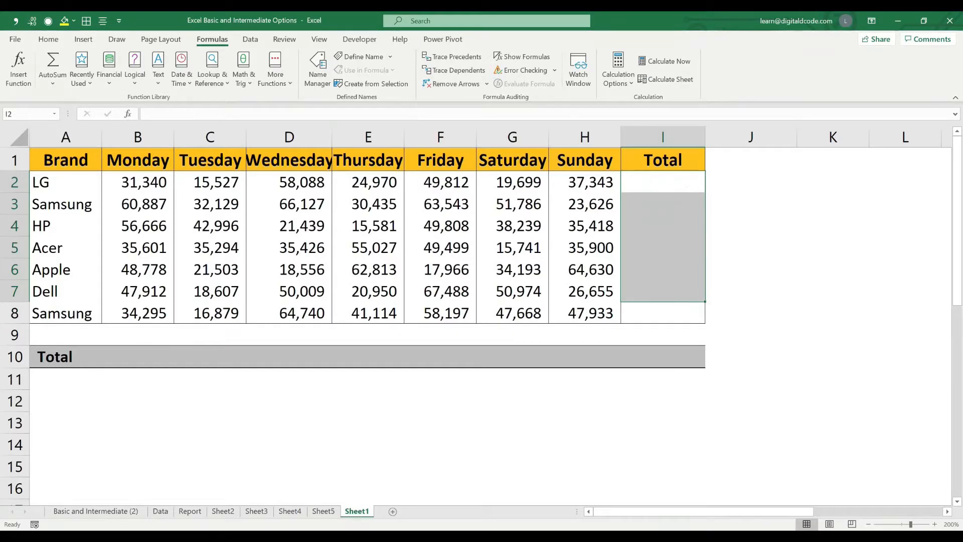
pyautogui.click(663, 159)
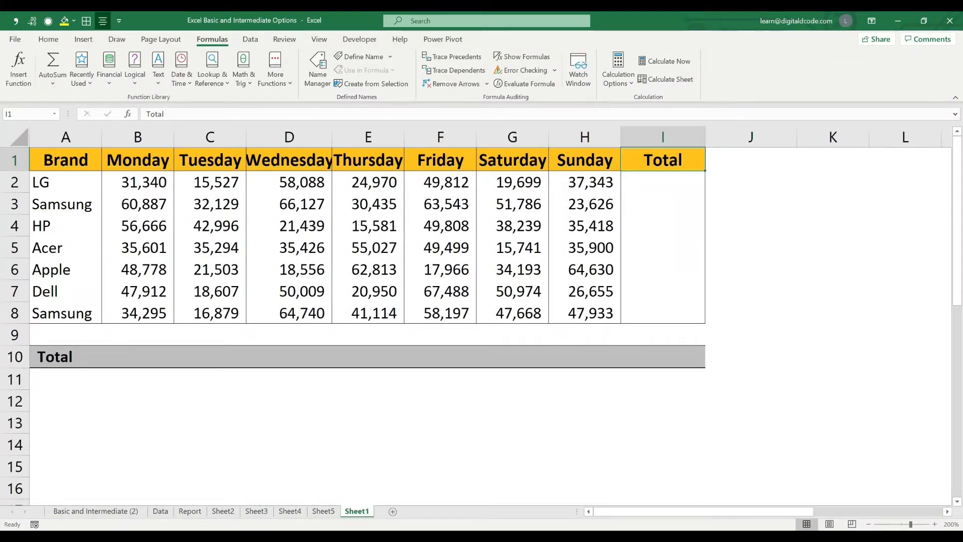
pyautogui.click(662, 181)
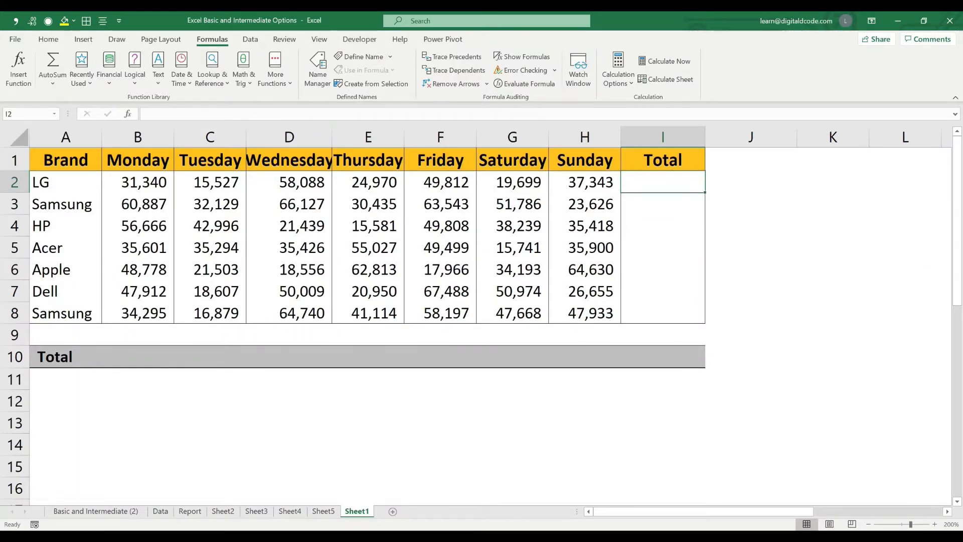
# Enter 10 in J2 and 20 in J3 beside the table
pyautogui.click(751, 181)
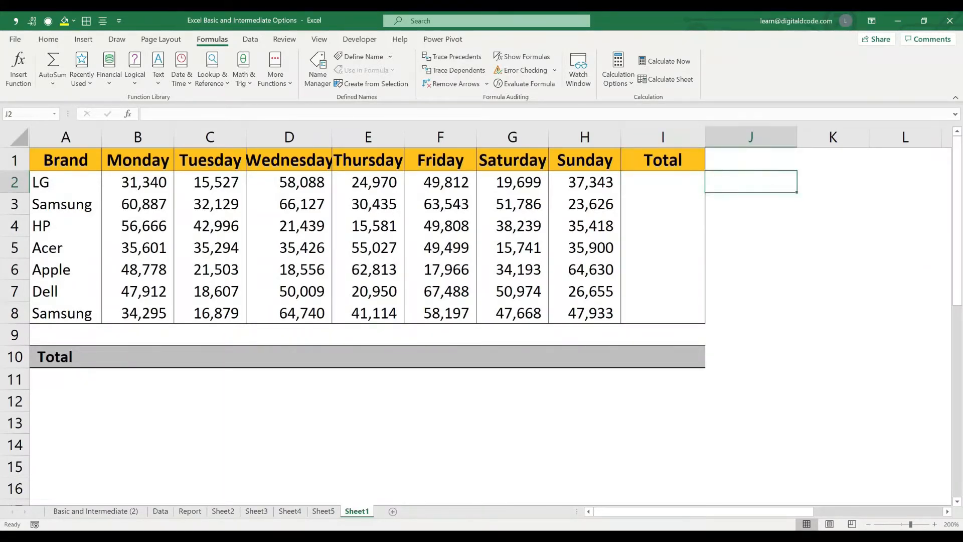
pyautogui.write('10')
pyautogui.press('Return')
pyautogui.click(751, 181)
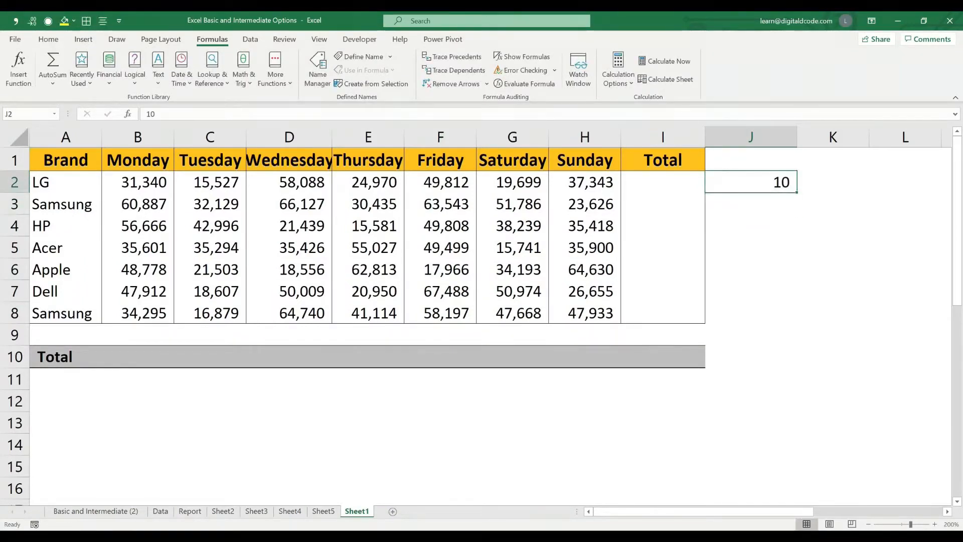
pyautogui.press('Down')
pyautogui.write('20')
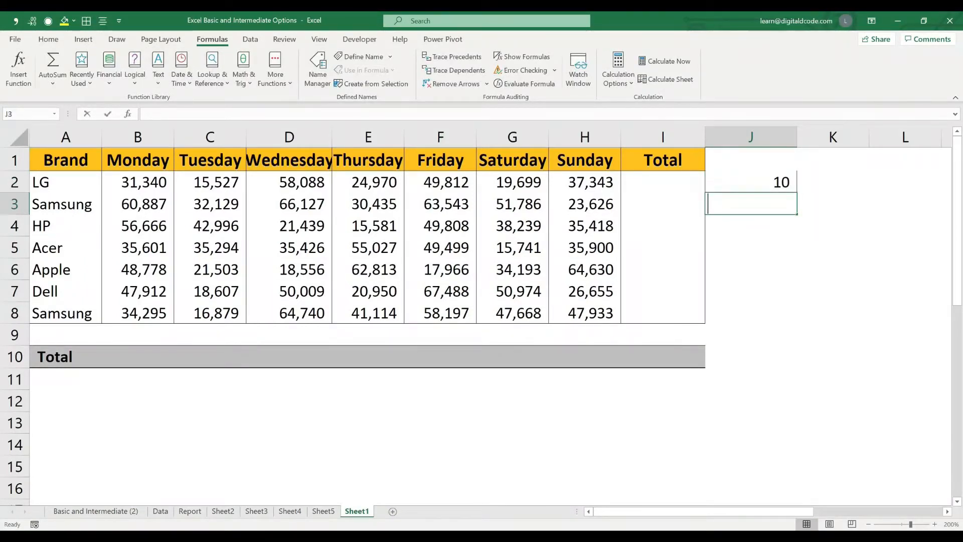
pyautogui.press('Return')
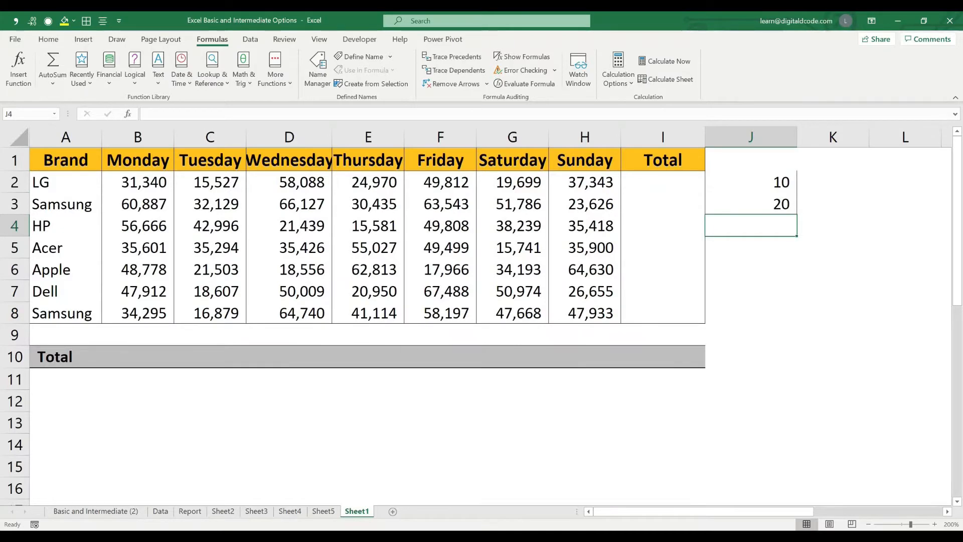
# Delete the test numbers from J3 and J2
pyautogui.press('Up')
pyautogui.press('Delete')
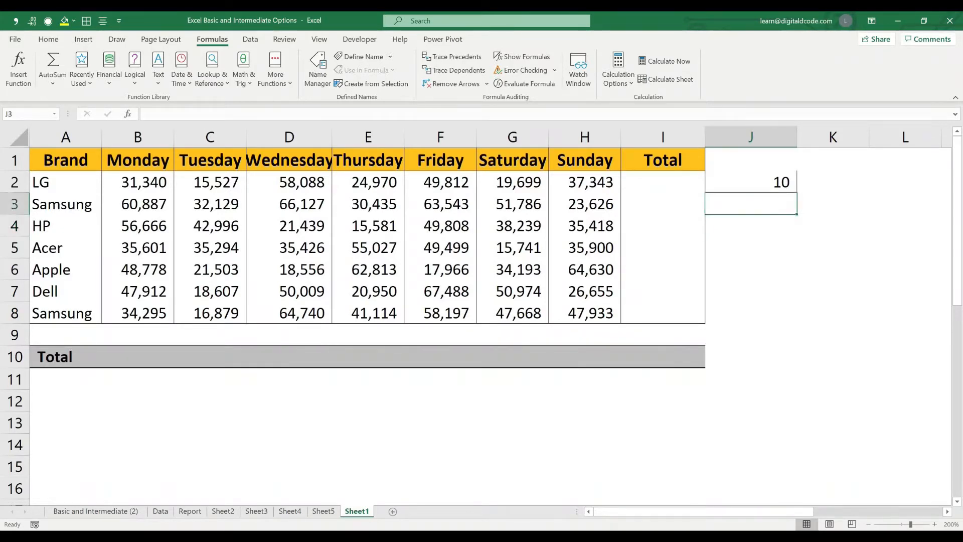
pyautogui.press('Up')
pyautogui.press('Delete')
pyautogui.press('Left')
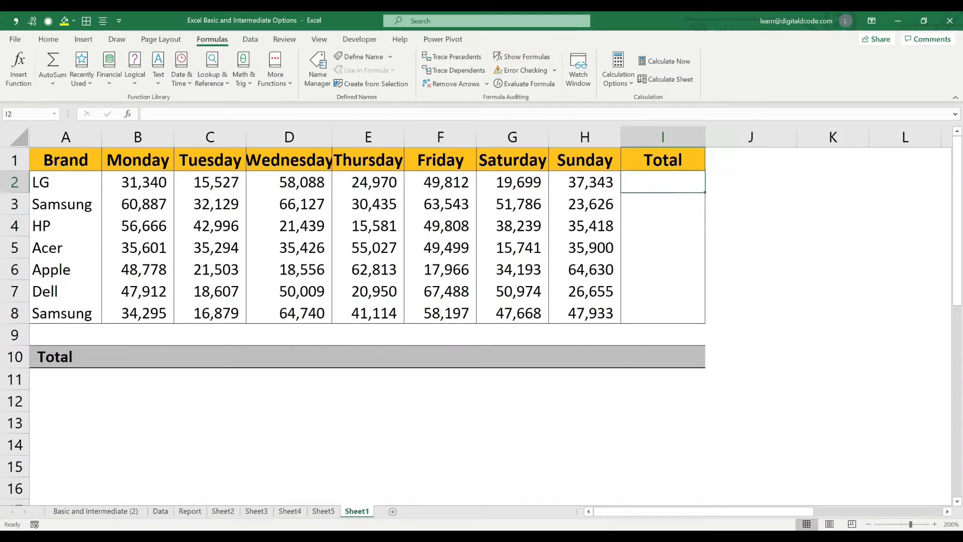
pyautogui.press('Right')
pyautogui.press('Right')
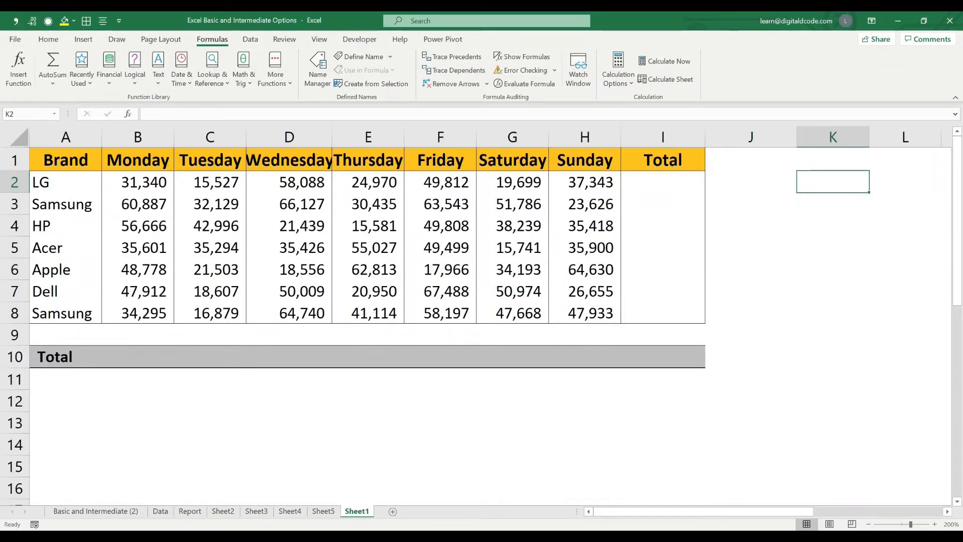
# Switch the workbook's calculation mode to Manual
pyautogui.click(662, 160)
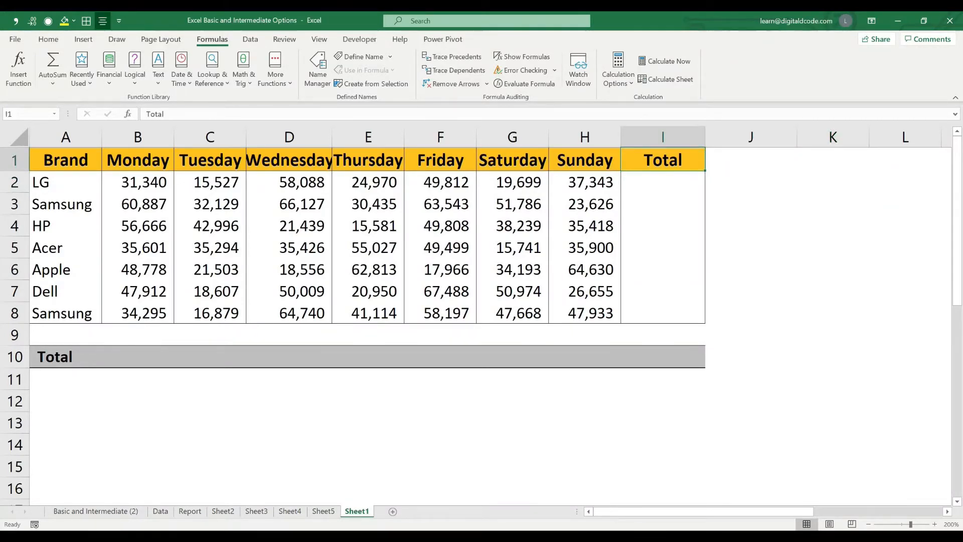
pyautogui.click(618, 70)
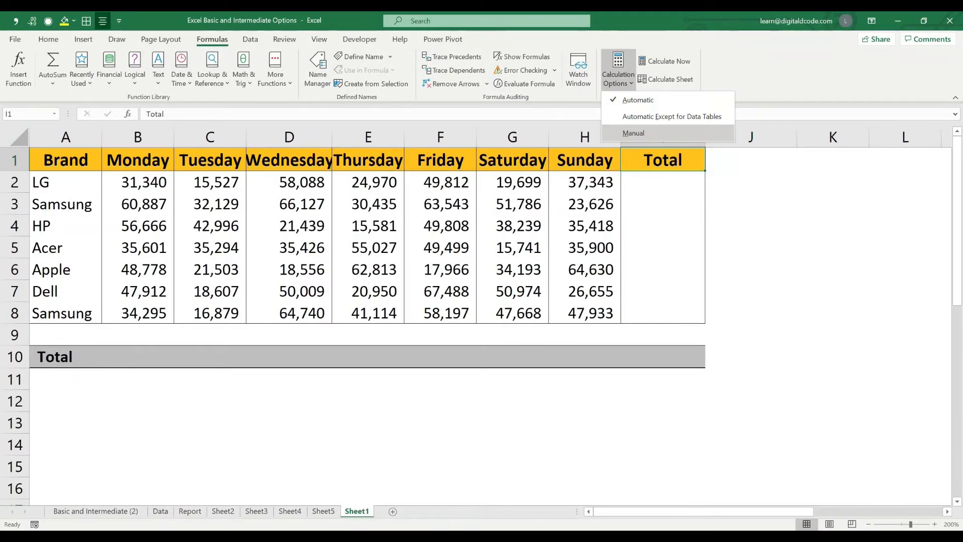
pyautogui.click(652, 132)
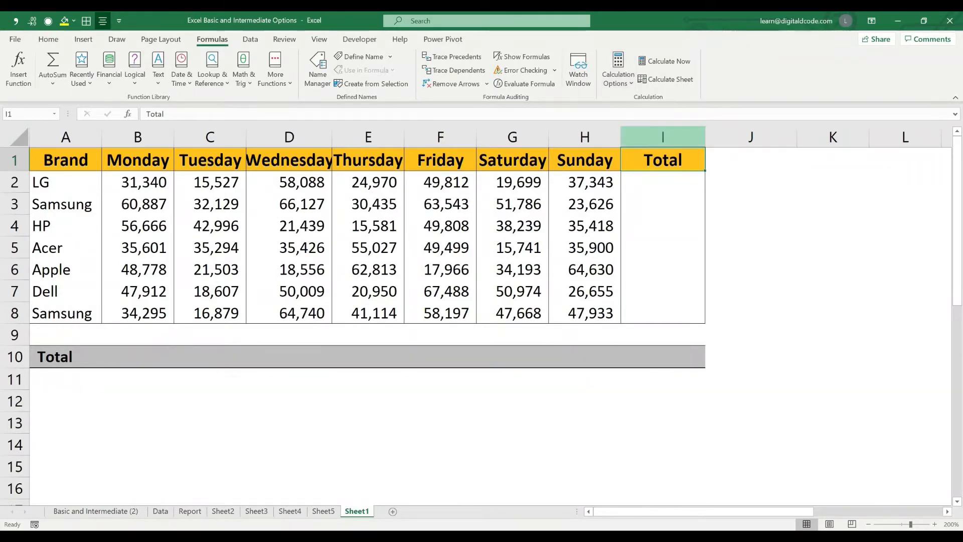
# Enter =SUM(B2:H2) in I2 to total LG's sales for the week
pyautogui.click(663, 182)
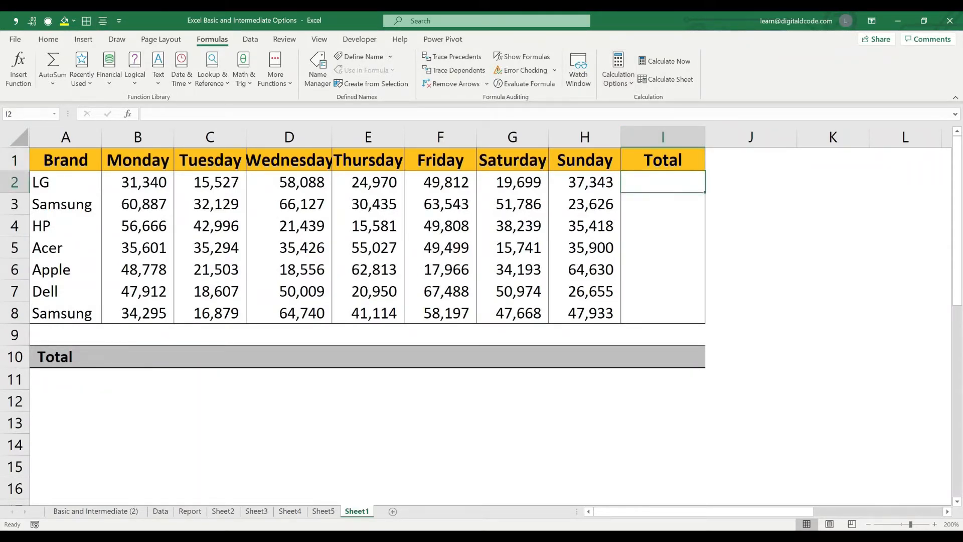
pyautogui.write('=SUM(')
pyautogui.press('Left')
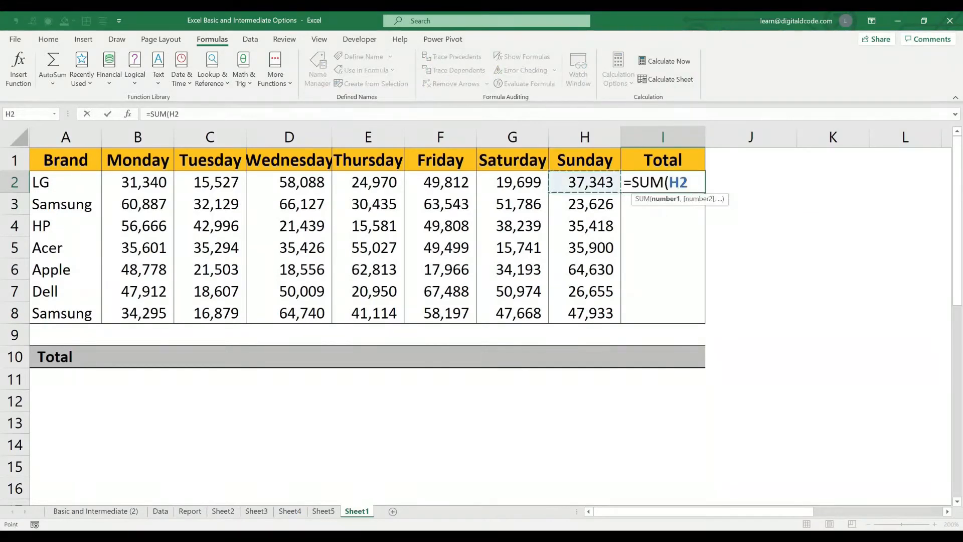
pyautogui.hotkey('shift', 'Left')
pyautogui.hotkey('shift', 'Left')
pyautogui.hotkey('shift', 'Left')
pyautogui.hotkey('shift', 'Left')
pyautogui.hotkey('shift', 'Left')
pyautogui.hotkey('shift', 'Left')
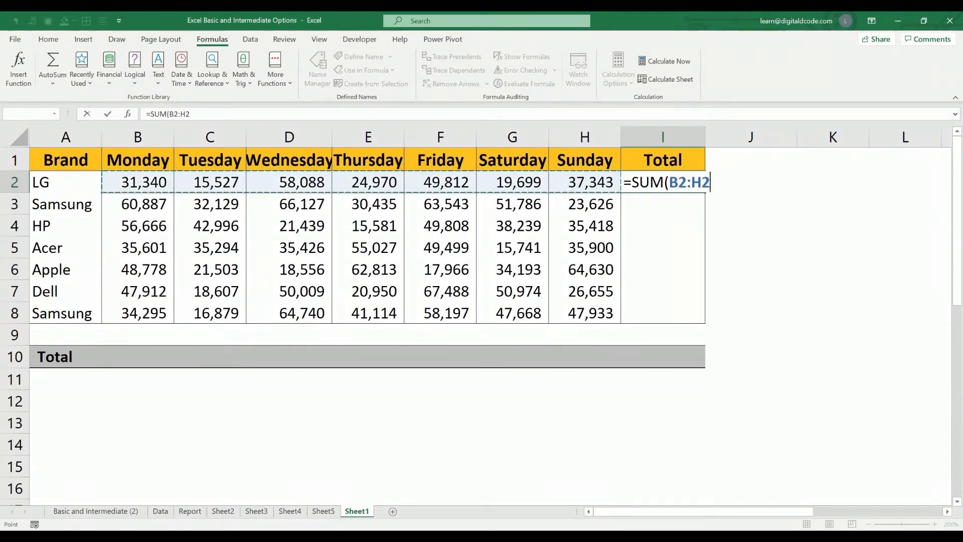
pyautogui.hotkey('ctrl', 'Return')
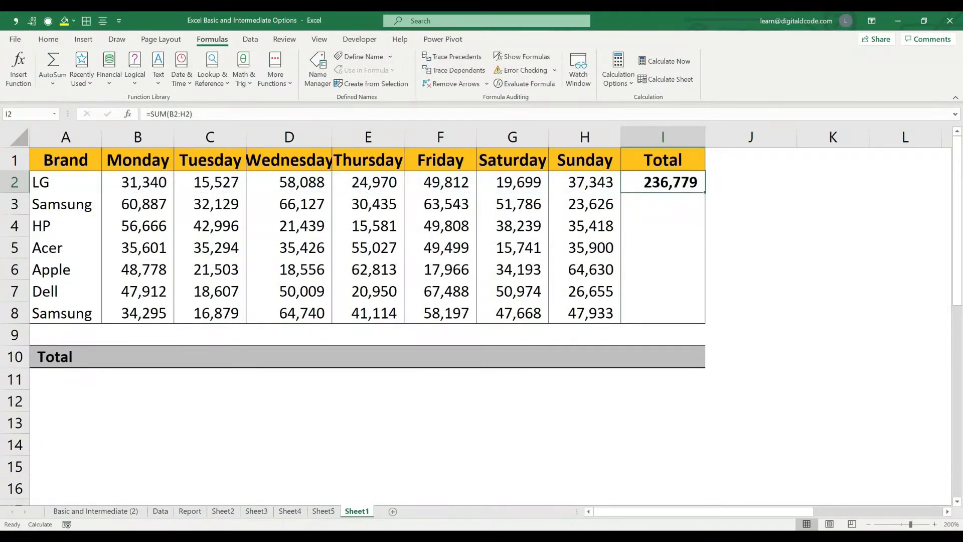
# Select LG's daily values in B2:H2 to compare their sum with the total in I2
pyautogui.press('Left')
pyautogui.hotkey('shift', 'Left')
pyautogui.hotkey('shift', 'Left')
pyautogui.hotkey('shift', 'Left')
pyautogui.hotkey('shift', 'Left')
pyautogui.hotkey('shift', 'Left')
pyautogui.hotkey('shift', 'Left')
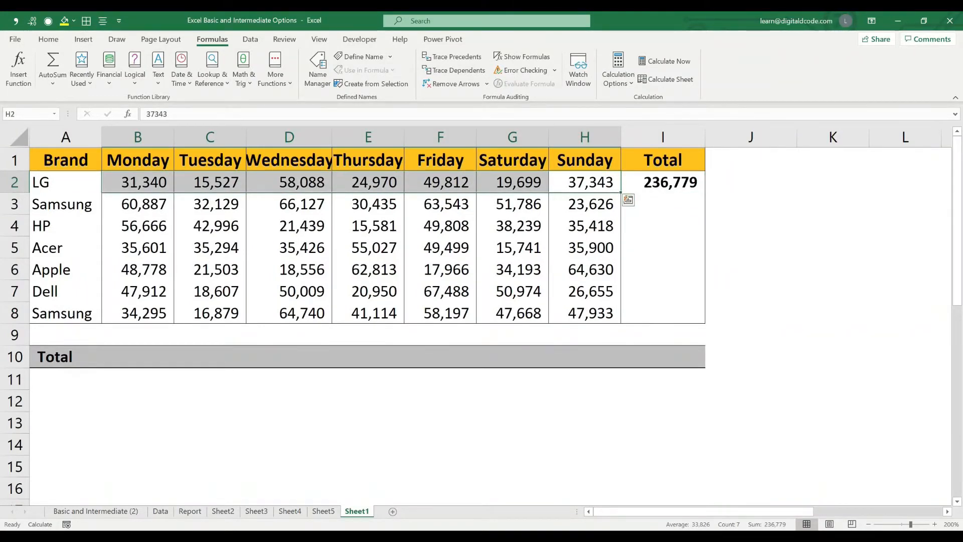
pyautogui.press('Right')
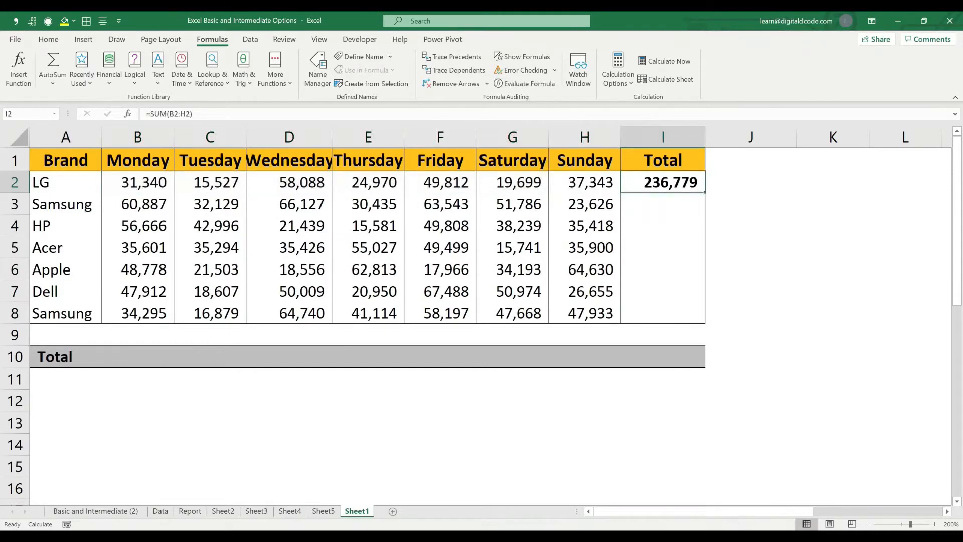
# Copy the total formula from I2 down to the last brand row in I8
pyautogui.hotkey('ctrl', 'c')
pyautogui.hotkey('shift', 'Down')
pyautogui.hotkey('shift', 'Down')
pyautogui.hotkey('shift', 'Down')
pyautogui.hotkey('shift', 'Down')
pyautogui.hotkey('shift', 'Down')
pyautogui.hotkey('shift', 'Down')
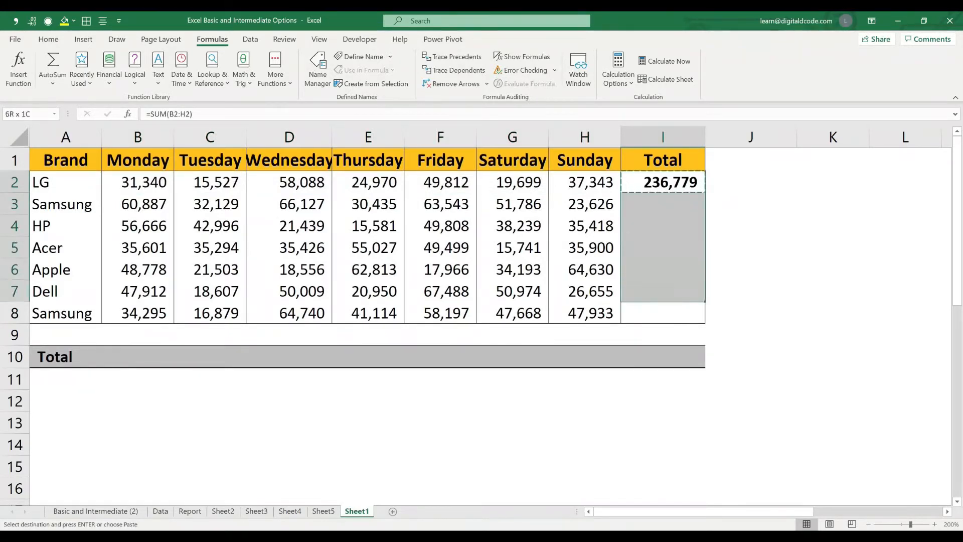
pyautogui.press('Return')
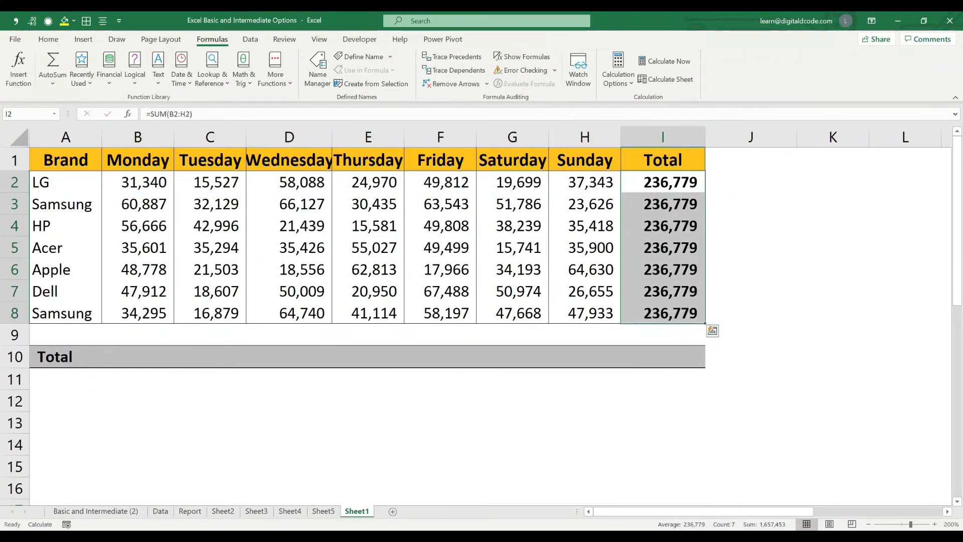
# Inspect the formula in I3 and select B3:H3 to compare the row's actual sum with its displayed total
pyautogui.press('Down')
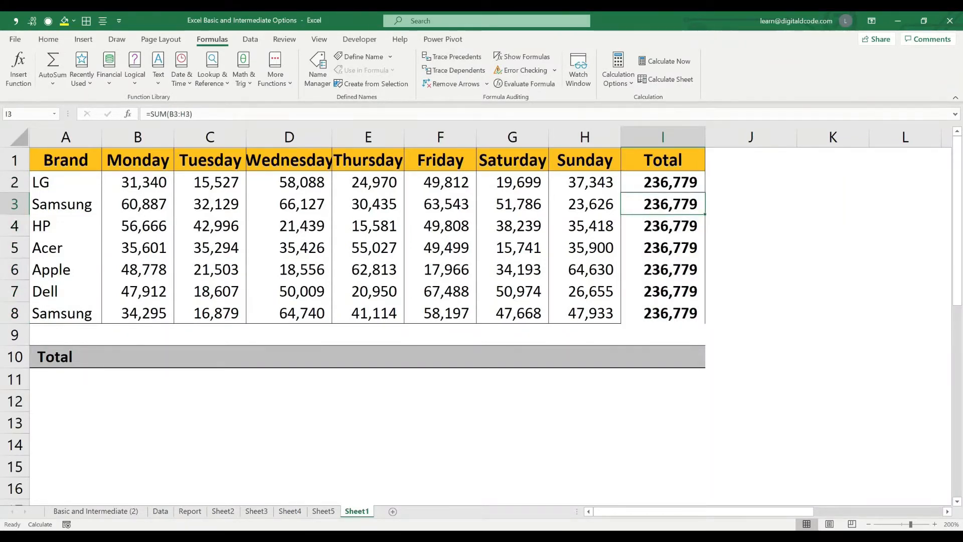
pyautogui.press('Left')
pyautogui.hotkey('shift', 'Left')
pyautogui.hotkey('shift', 'Left')
pyautogui.hotkey('shift', 'Left')
pyautogui.hotkey('shift', 'Left')
pyautogui.hotkey('shift', 'Left')
pyautogui.hotkey('shift', 'Left')
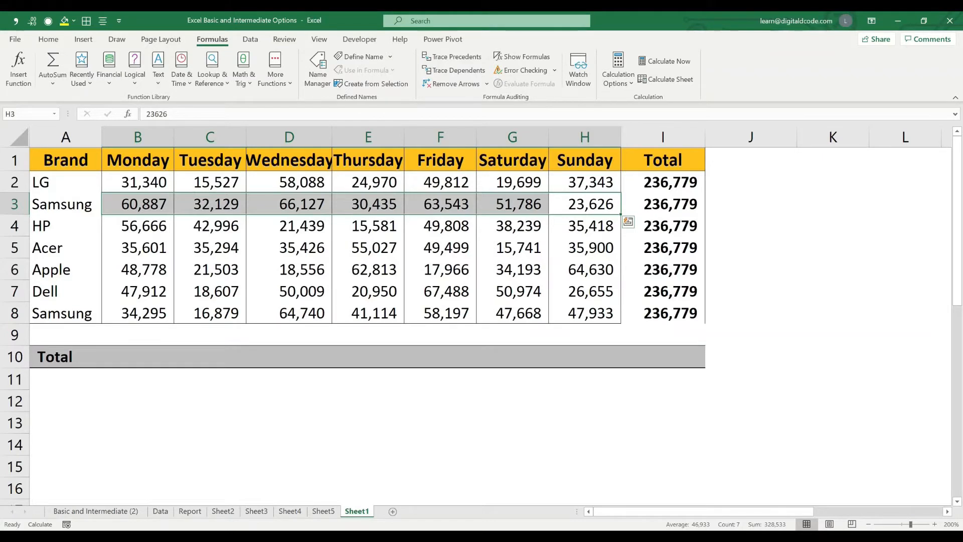
# Copy the HP total formula from I4 into I13, I15 and I16
pyautogui.click(663, 182)
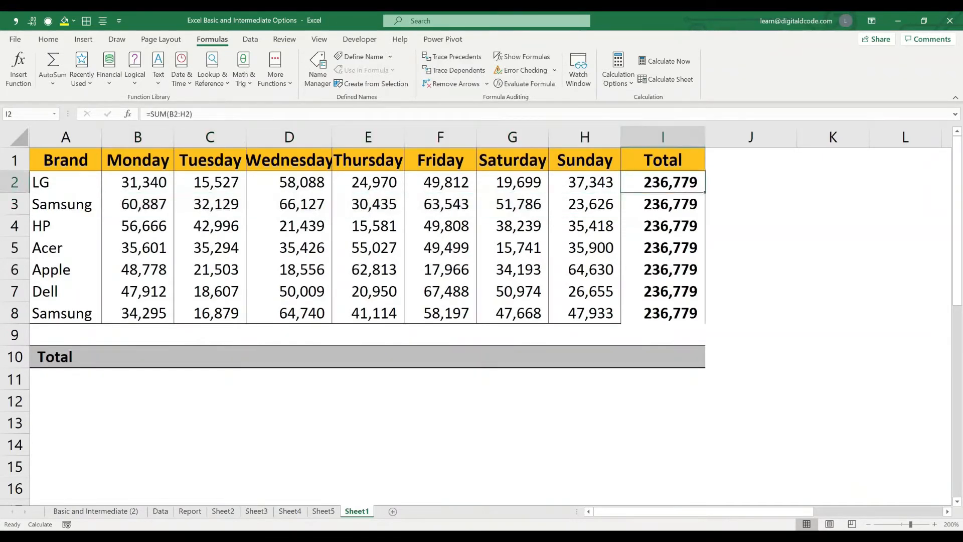
pyautogui.moveTo(662, 182); pyautogui.dragTo(662, 247)
pyautogui.click(662, 225)
pyautogui.hotkey('ctrl', 'c')
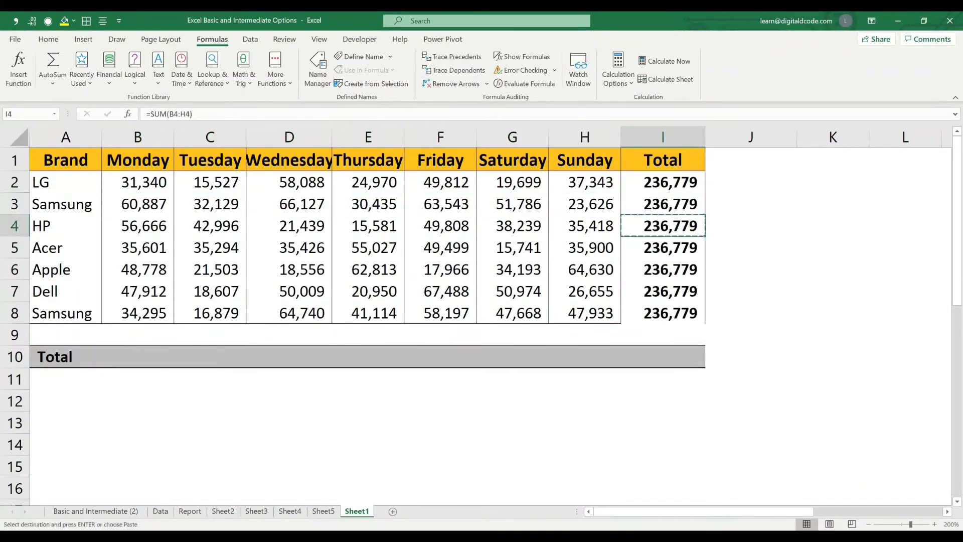
pyautogui.click(662, 423)
pyautogui.hotkey('ctrl', 'v')
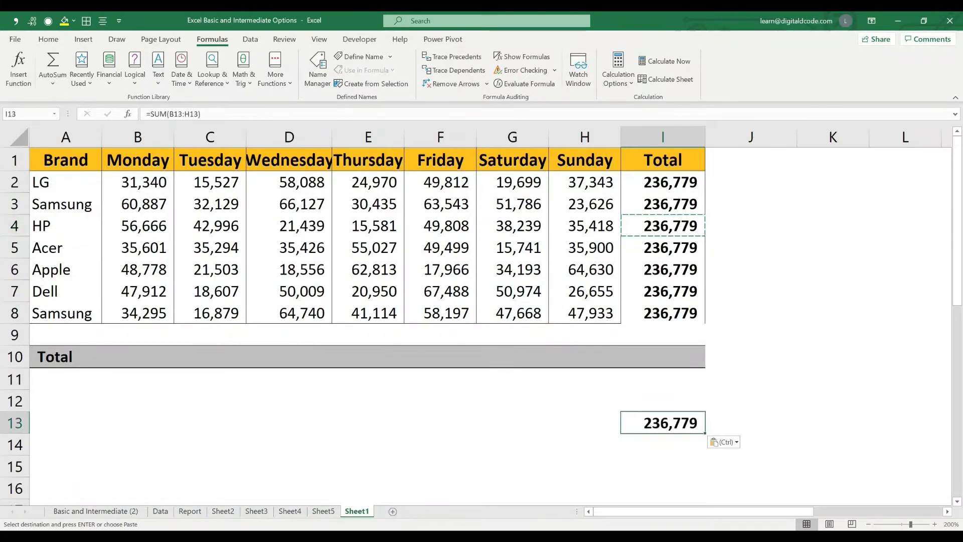
pyautogui.press('Down')
pyautogui.press('Down')
pyautogui.hotkey('ctrl', 'v')
pyautogui.press('Down')
pyautogui.hotkey('ctrl', 'v')
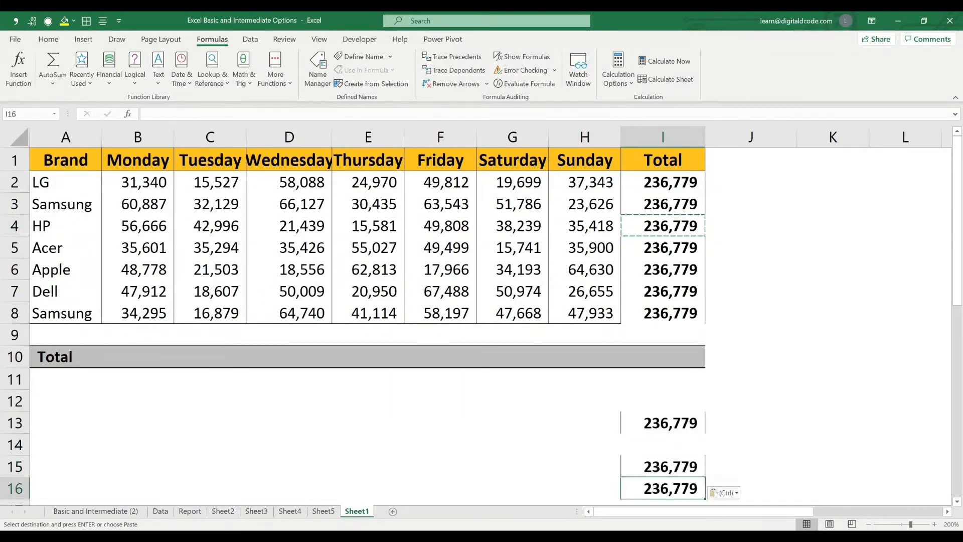
# Paste the copied HP total formula into the blank-row cells I14 and I12
pyautogui.press('Up')
pyautogui.press('Up')
pyautogui.hotkey('ctrl', 'v')
pyautogui.press('Up')
pyautogui.press('Up')
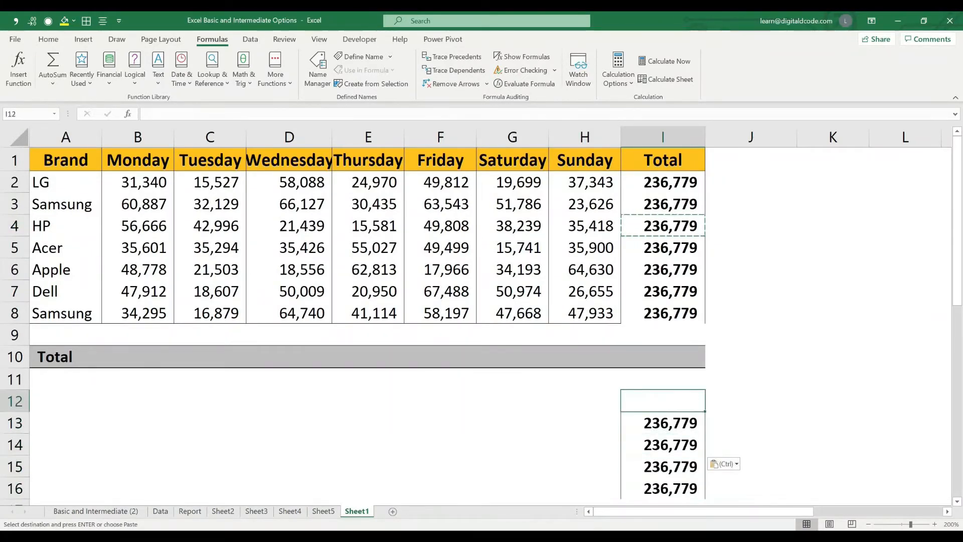
pyautogui.hotkey('ctrl', 'v')
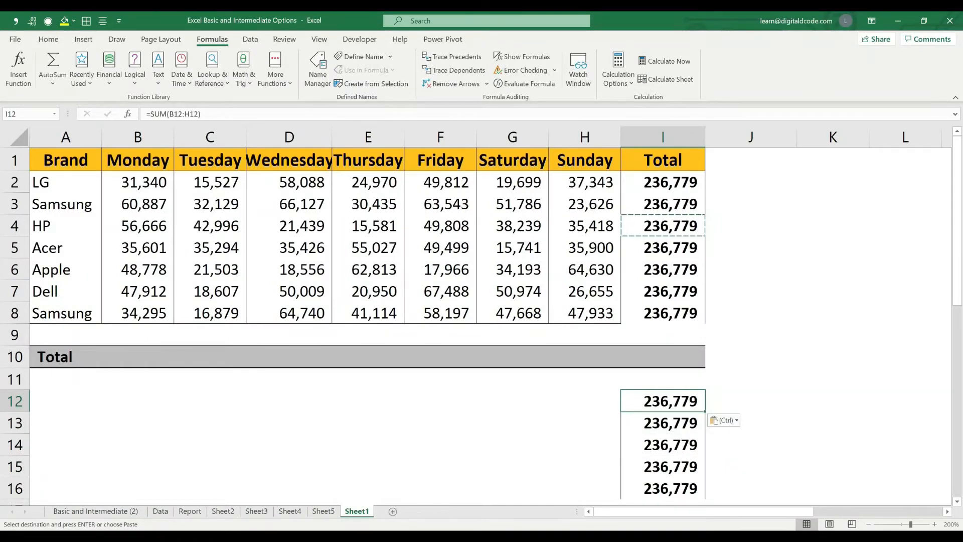
# Recalculate the entire workbook and select the brand totals in I3:I8 to check them
pyautogui.moveTo(65, 401); pyautogui.dragTo(585, 488)
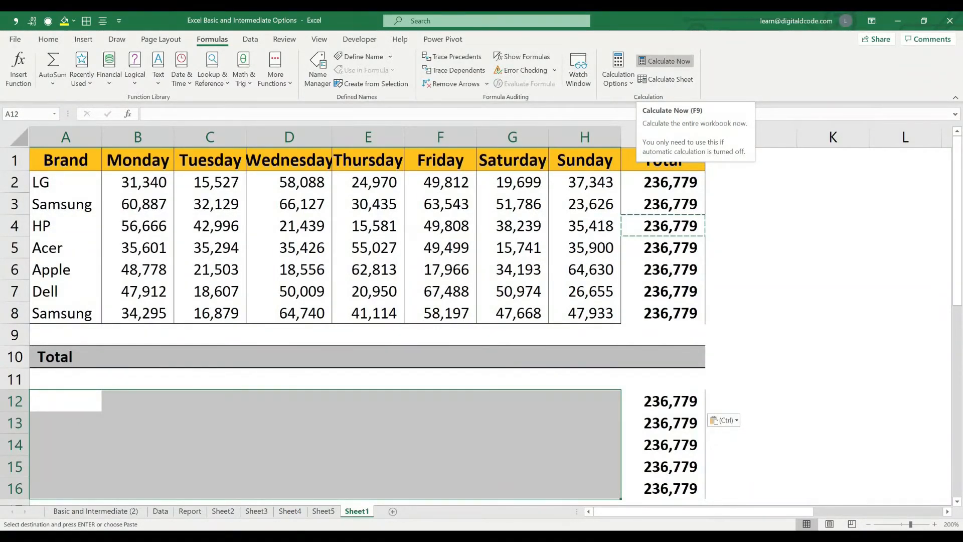
pyautogui.click(664, 61)
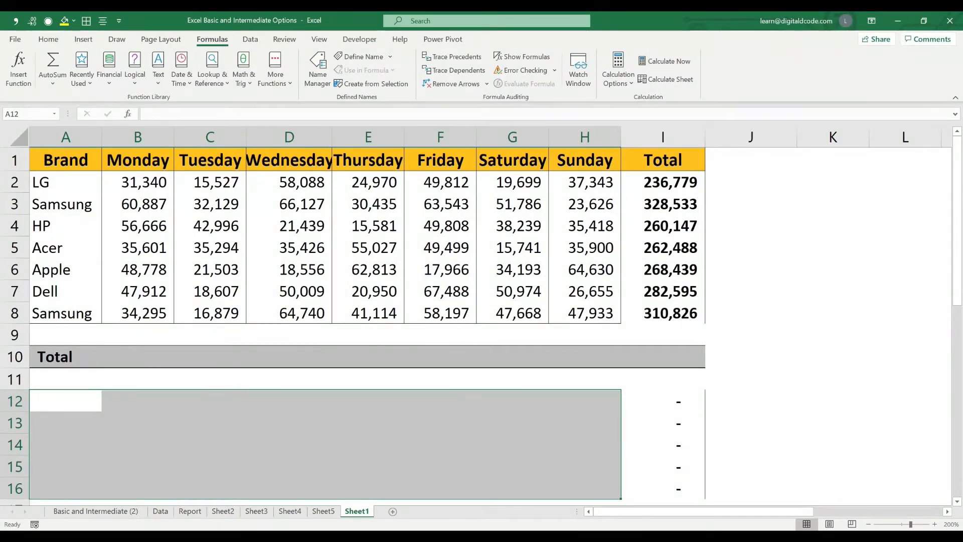
pyautogui.moveTo(663, 204); pyautogui.dragTo(662, 313)
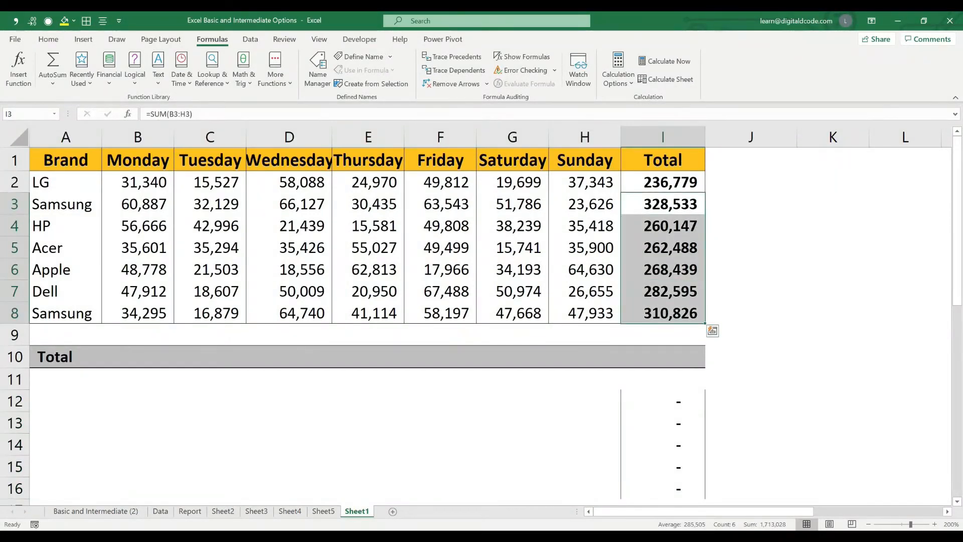
# Select the pasted totals in I12:I16 and inspect which cells the formula in I12 sums
pyautogui.moveTo(663, 401); pyautogui.dragTo(663, 488)
pyautogui.press('F2')
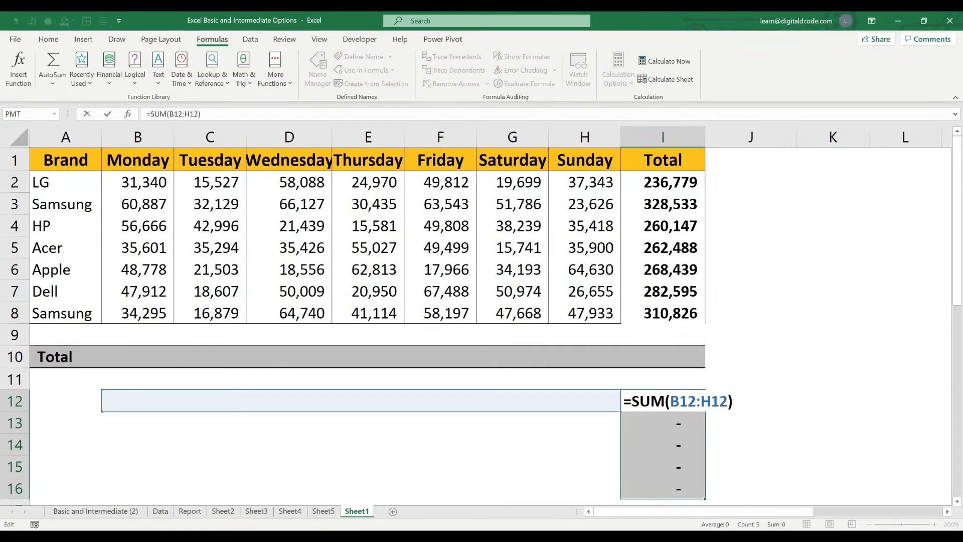
pyautogui.press('Escape')
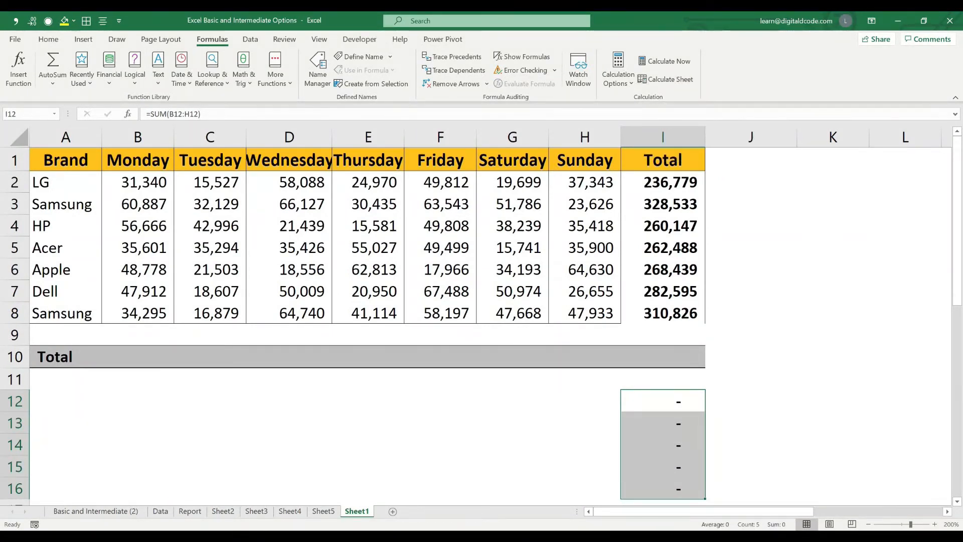
pyautogui.click(832, 181)
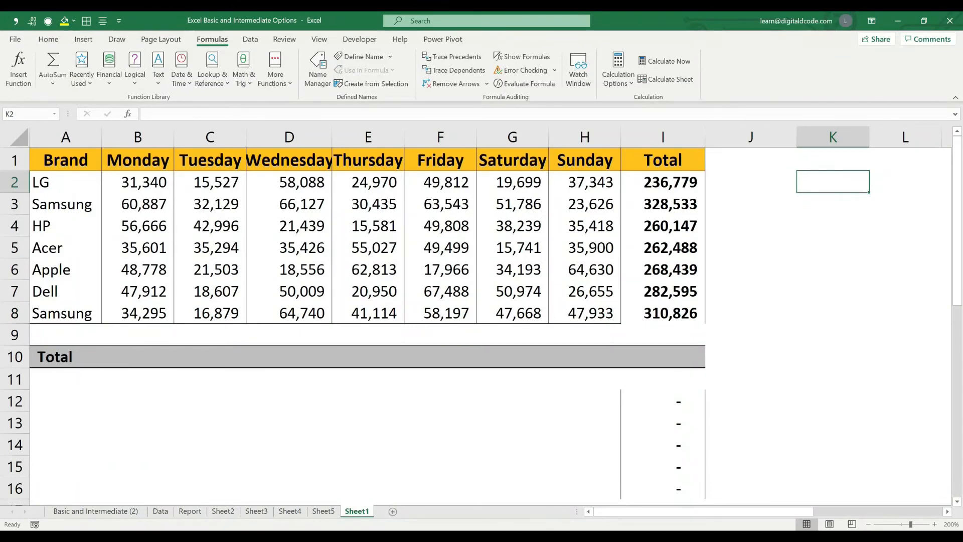
pyautogui.click(663, 225)
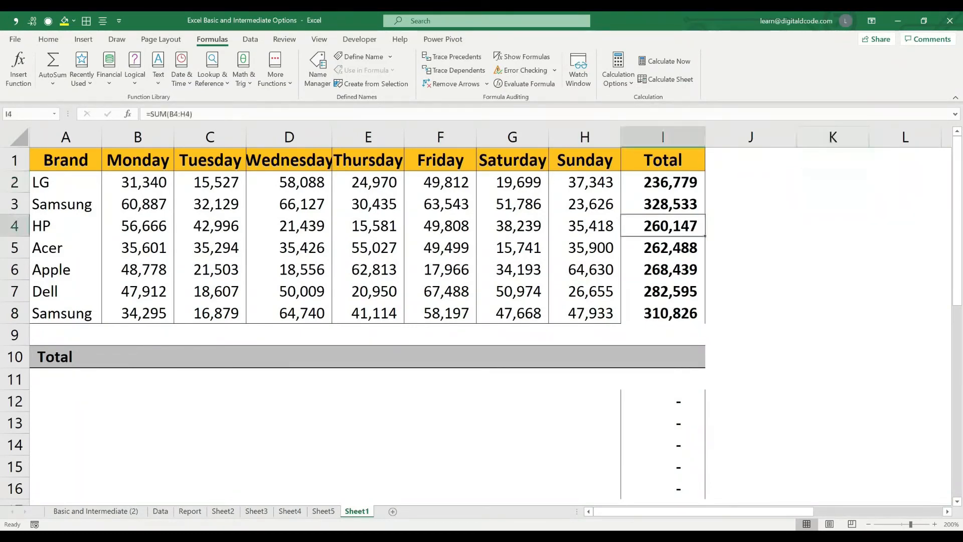
# Enter a SUM formula in B10 that totals Monday's sales in B2:B8
pyautogui.click(138, 357)
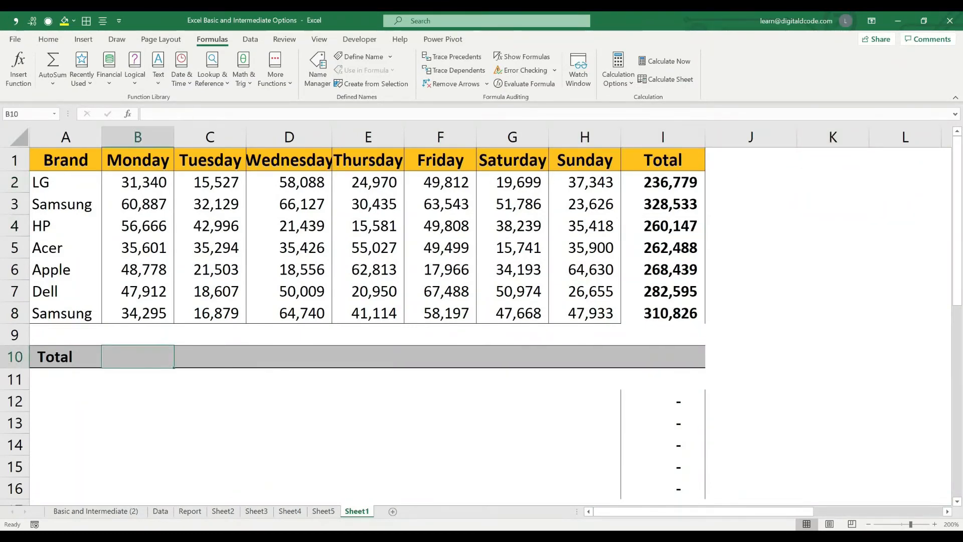
pyautogui.write('=sum(')
pyautogui.moveTo(143, 313); pyautogui.dragTo(150, 182)
pyautogui.hotkey('ctrl', 'Return')
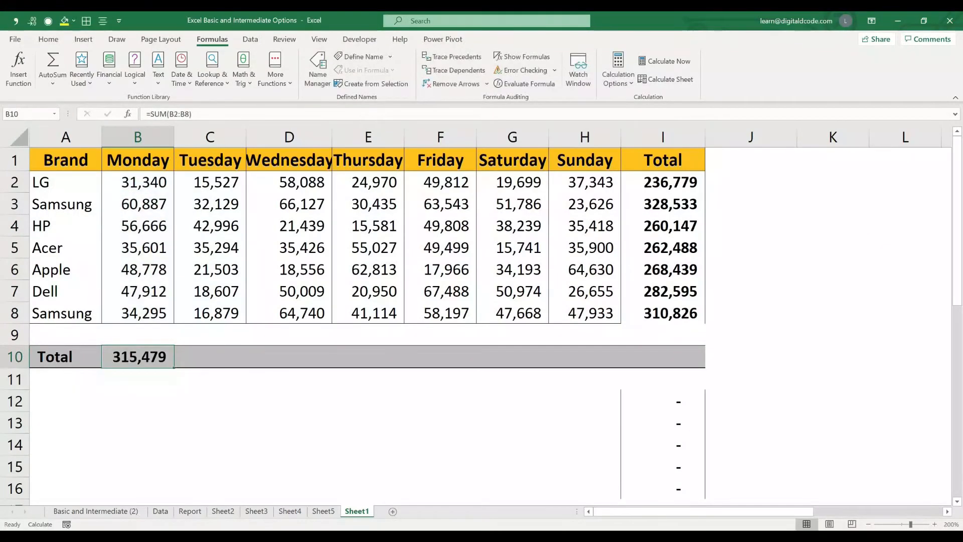
# Copy Monday's total formula from B10 across the Total row through I10
pyautogui.hotkey('ctrl', 'c')
pyautogui.hotkey('shift', 'Right')
pyautogui.hotkey('shift', 'Right')
pyautogui.hotkey('shift', 'Right')
pyautogui.hotkey('shift', 'Right')
pyautogui.hotkey('shift', 'Right')
pyautogui.hotkey('shift', 'Right')
pyautogui.hotkey('shift', 'Right')
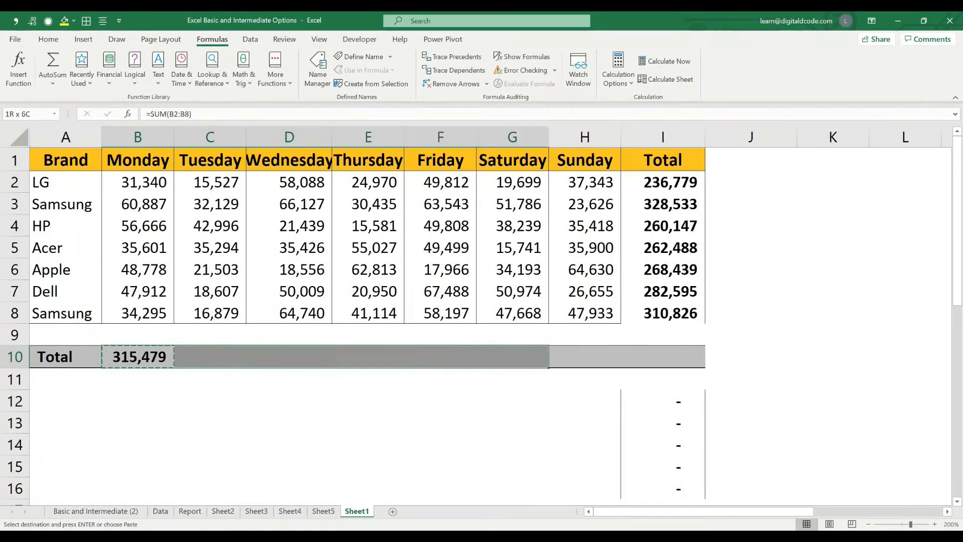
pyautogui.press('Return')
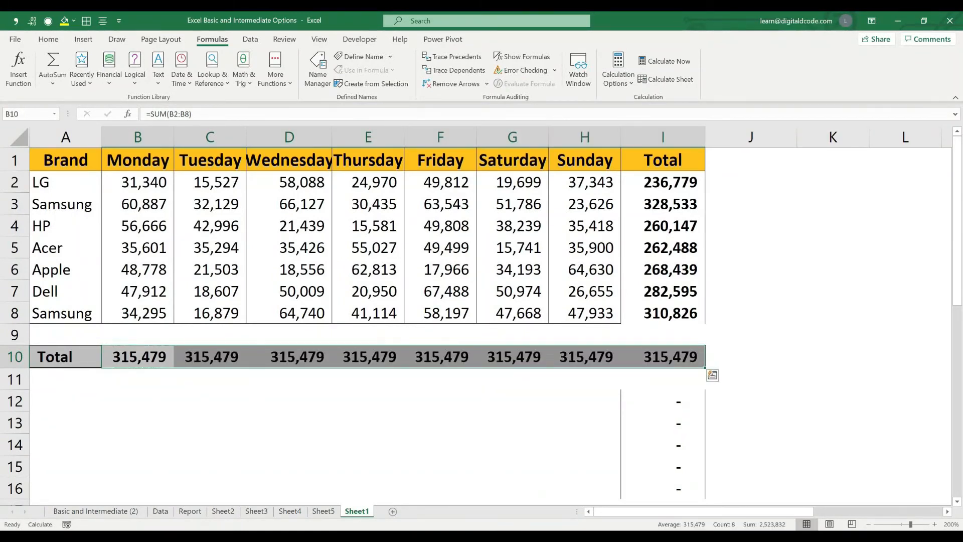
# Recalculate only the active sheet to update the copied formulas in the Total row
pyautogui.click(209, 400)
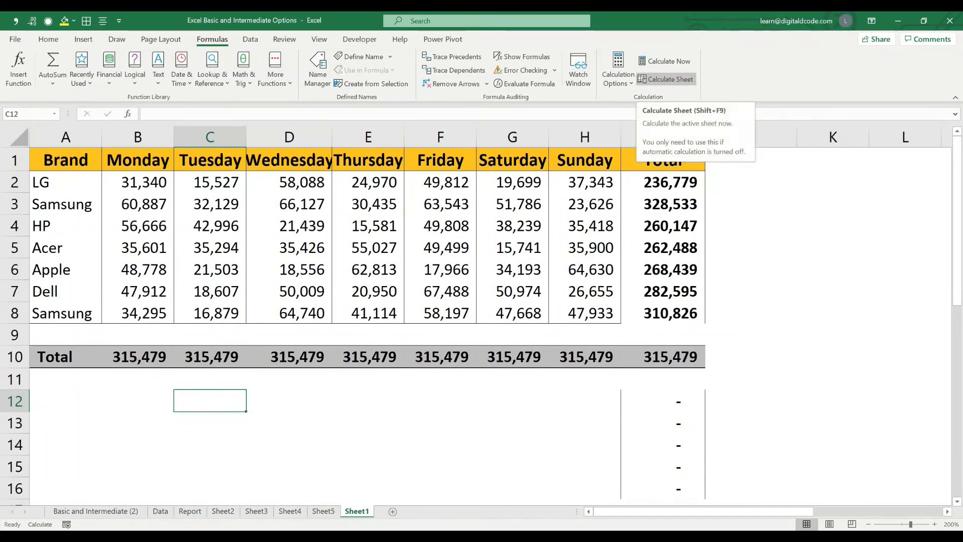
pyautogui.click(665, 80)
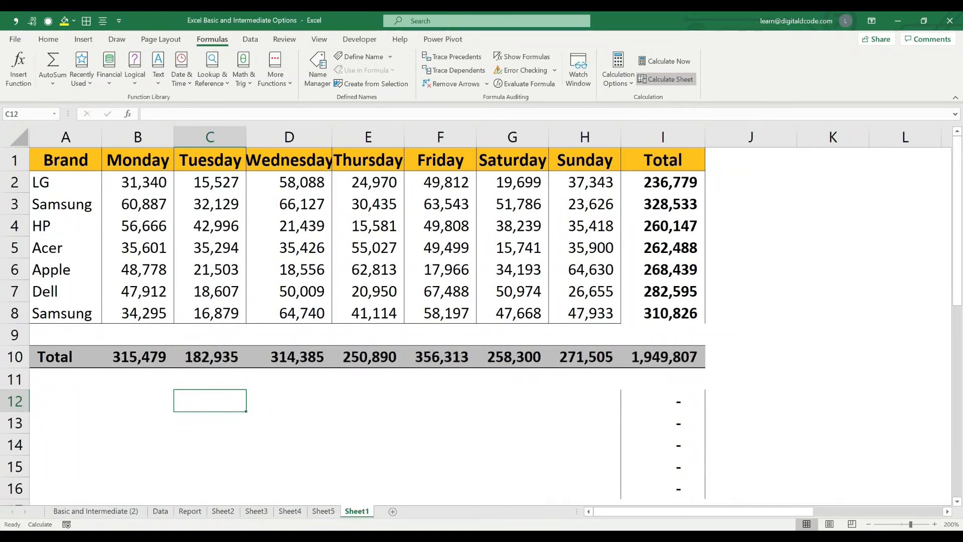